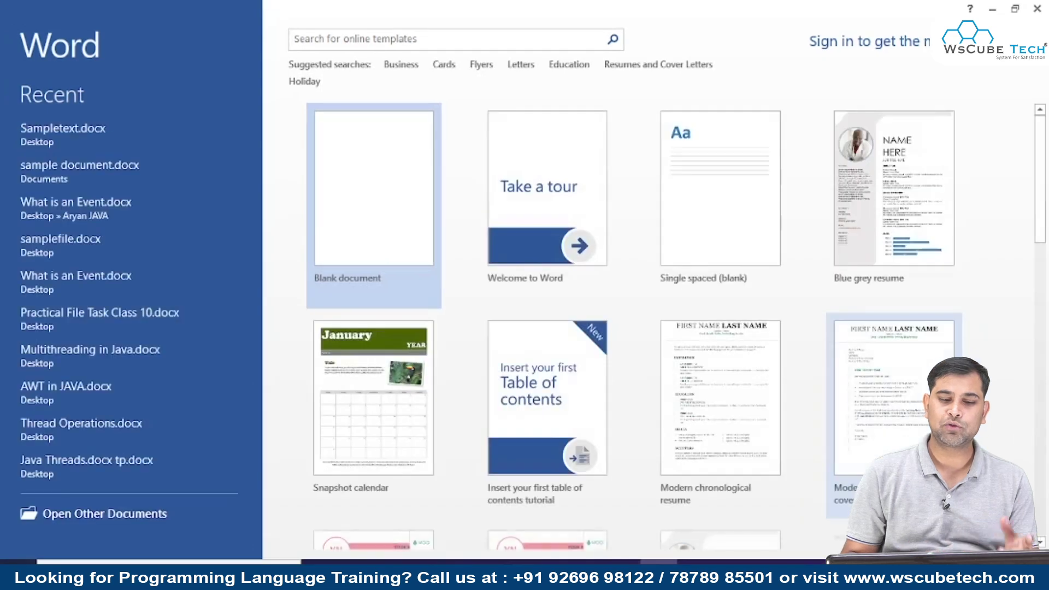
# - Create a new blank document, Document1, from the Word start screen
pyautogui.press('Return')
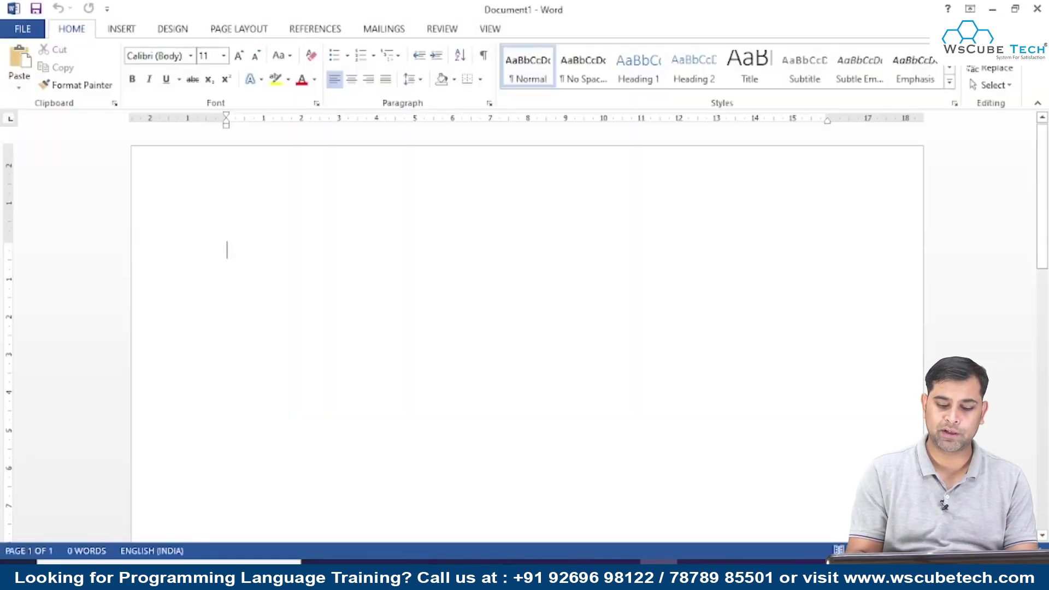
# - Generate sample paragraphs with =rand(), then paste copies repeatedly to lengthen the document to eight pages
pyautogui.write('=rand')
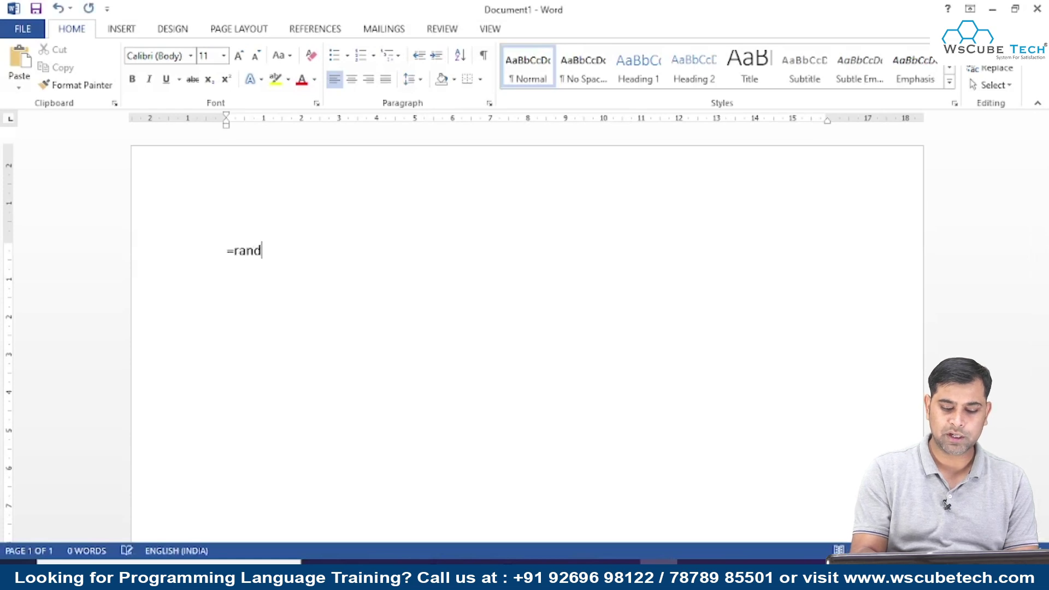
pyautogui.write('()')
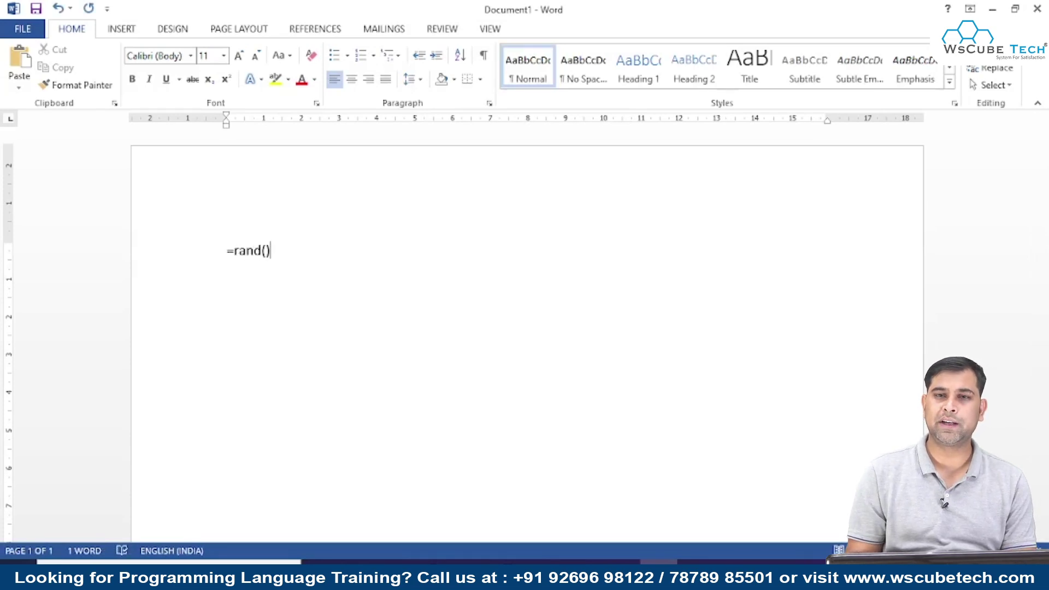
pyautogui.press('Return')
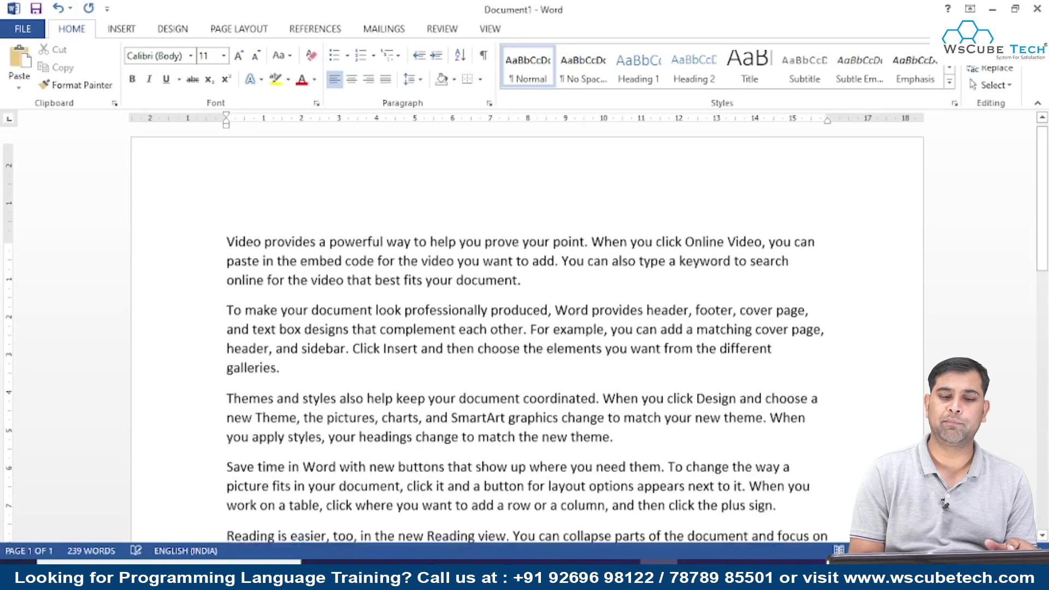
pyautogui.hotkey('ctrl', 'a')
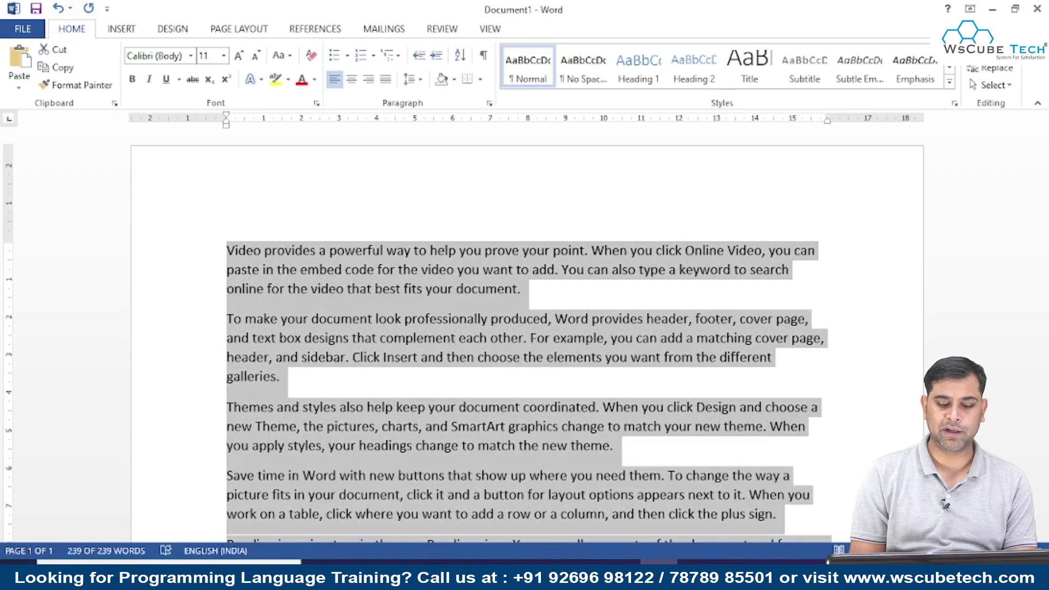
pyautogui.hotkey('ctrl', 'v')
pyautogui.hotkey('ctrl', 'v')
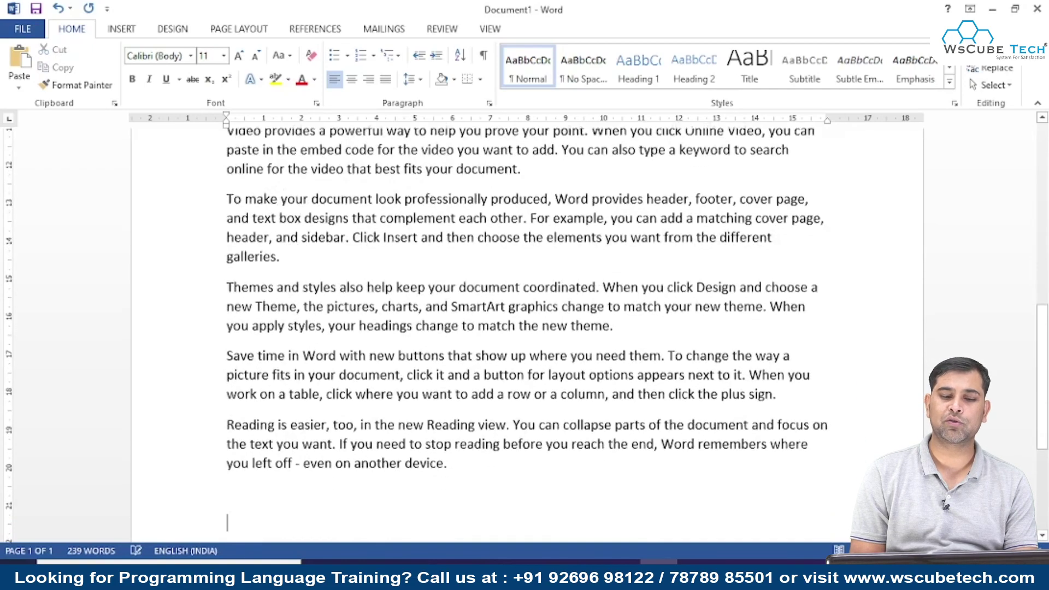
pyautogui.hotkey('ctrl', 'v')
pyautogui.hotkey('ctrl', 'v')
pyautogui.hotkey('ctrl', 'v')
pyautogui.hotkey('ctrl', 'v')
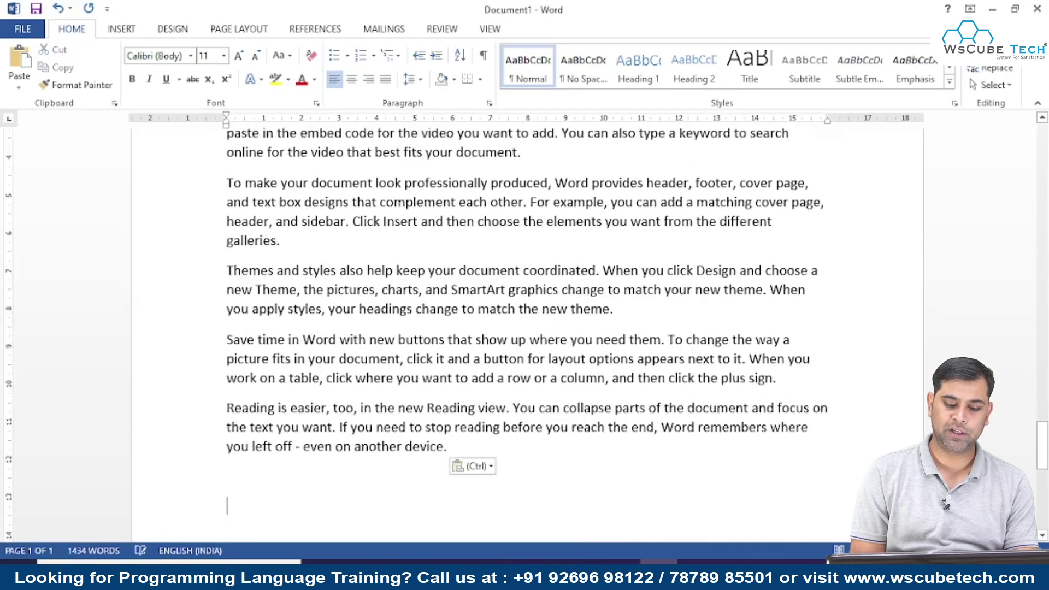
pyautogui.hotkey('ctrl', 'v')
pyautogui.hotkey('ctrl', 'v')
pyautogui.hotkey('ctrl', 'v')
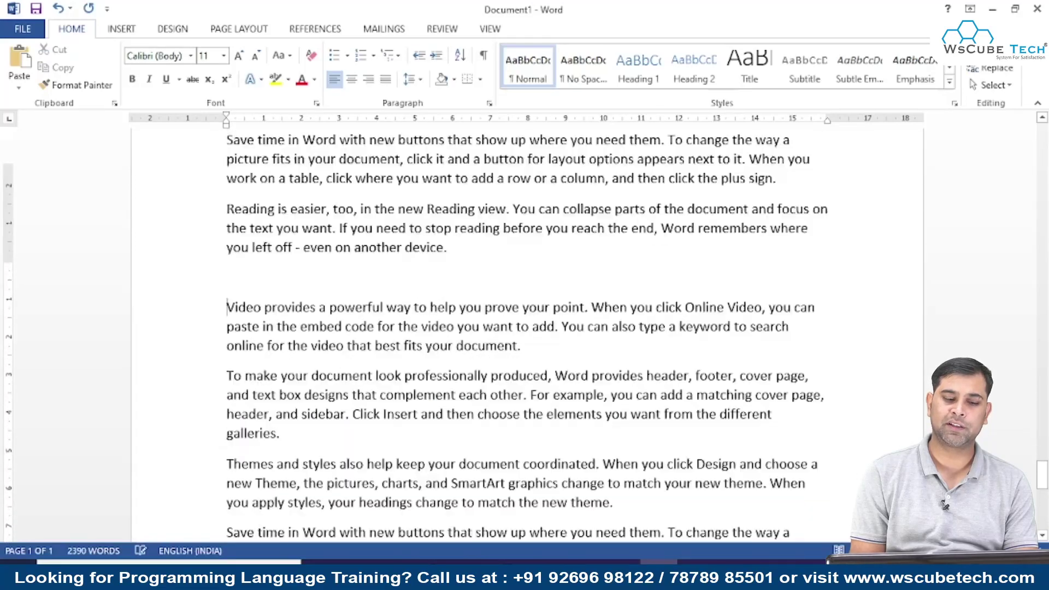
pyautogui.hotkey('ctrl', 'v')
pyautogui.hotkey('ctrl', 'v')
pyautogui.hotkey('ctrl', 'v')
pyautogui.hotkey('ctrl', 'v')
pyautogui.hotkey('ctrl', 'v')
pyautogui.hotkey('ctrl', 'v')
pyautogui.hotkey('ctrl', 'v')
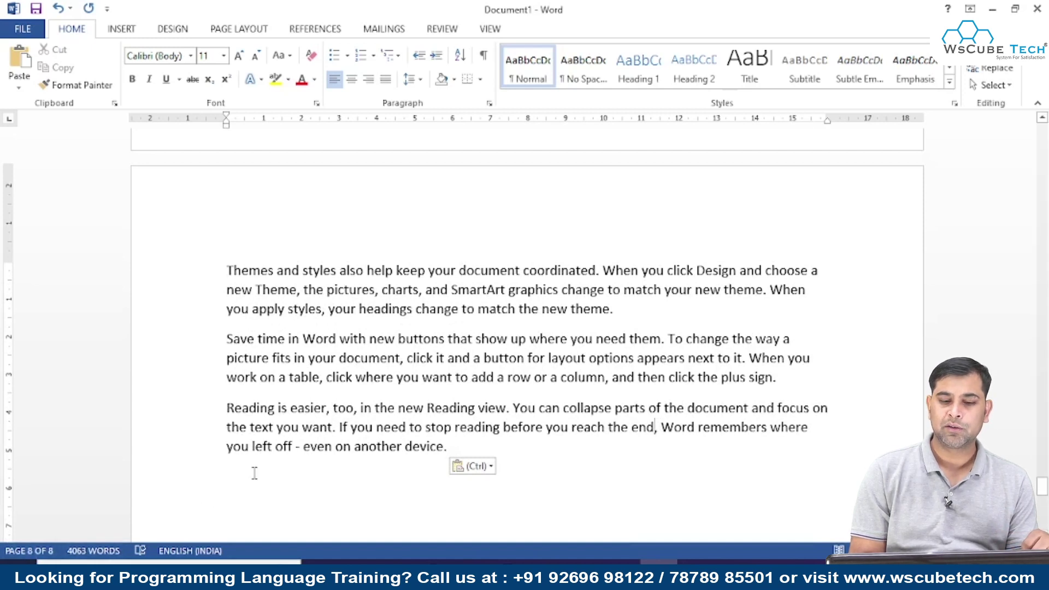
# - Place the insertion point in the body text and show the Insert ribbon
pyautogui.click(497, 377)
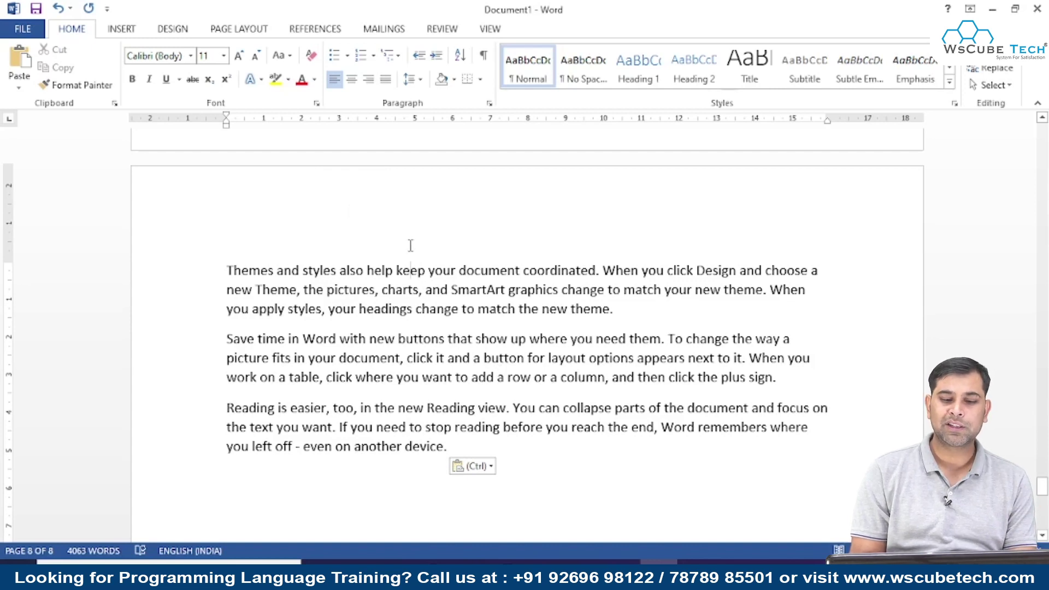
pyautogui.click(123, 30)
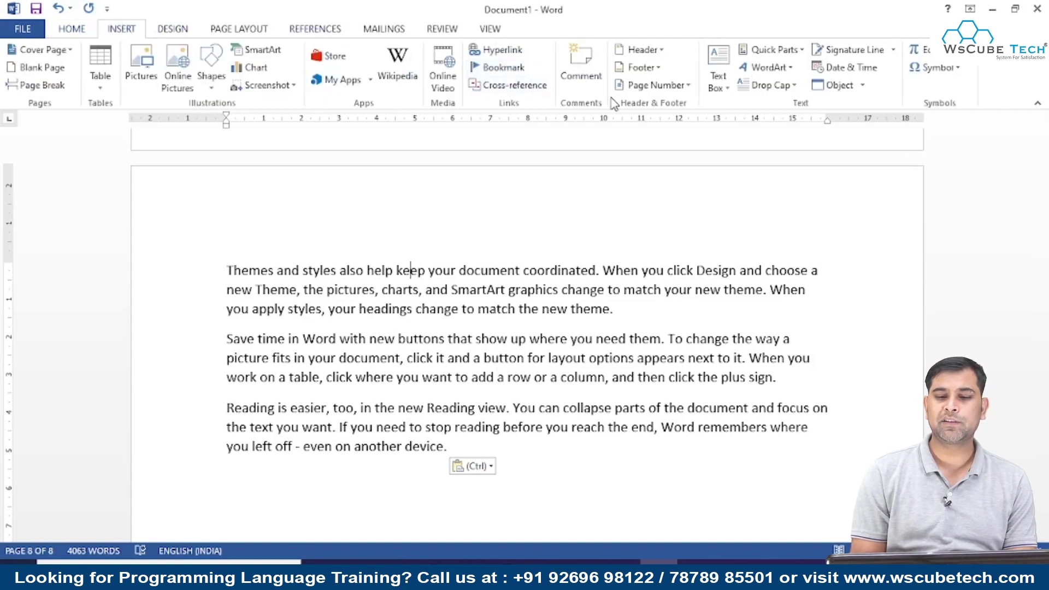
# - Open the Page Number menu and preview the Top of Page placement styles
pyautogui.click(688, 87)
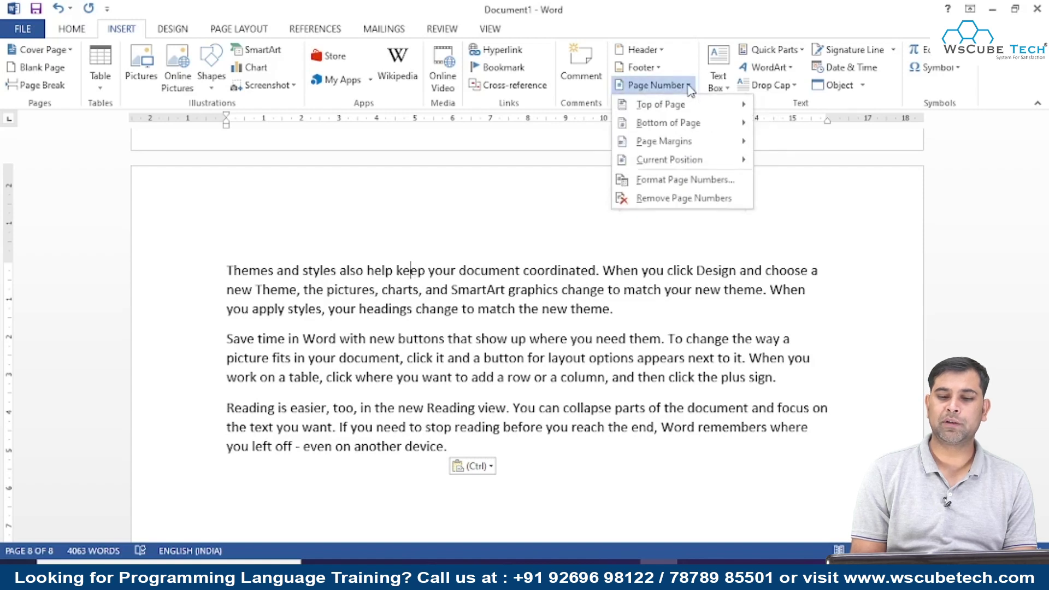
pyautogui.click(684, 104)
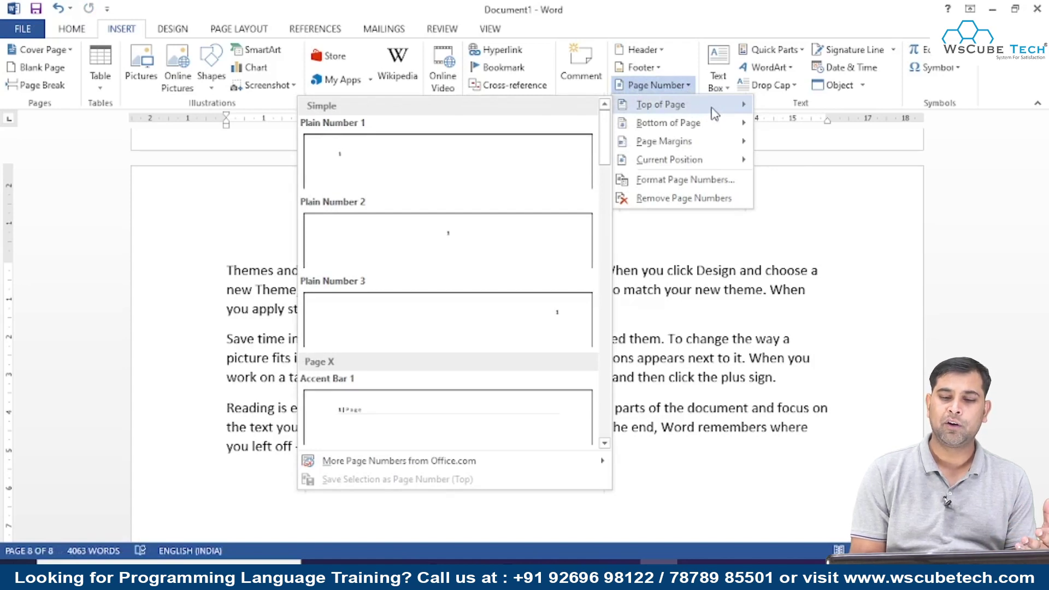
pyautogui.moveTo(669, 159)
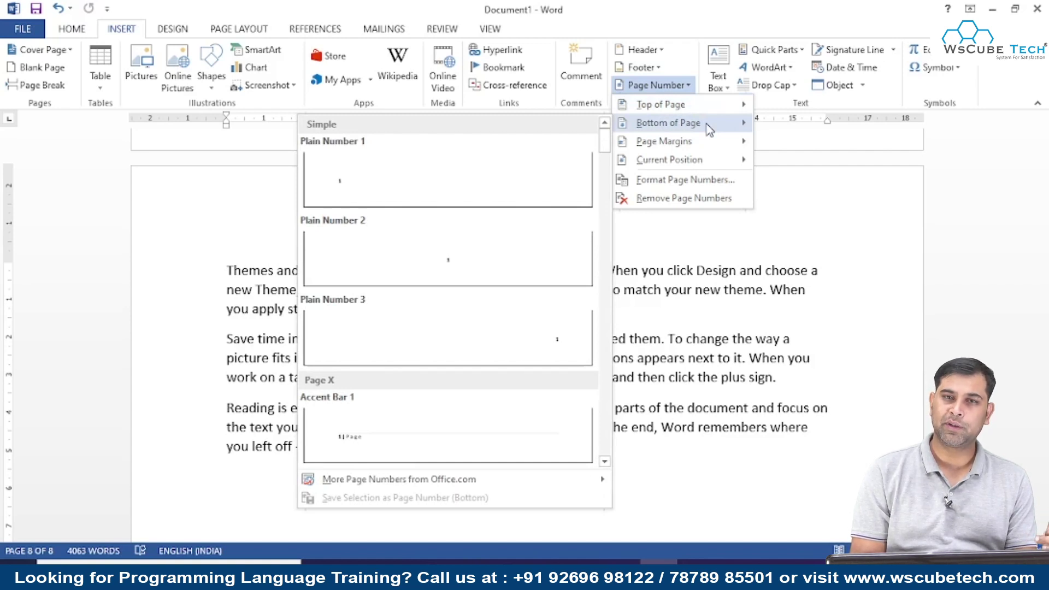
pyautogui.moveTo(664, 141)
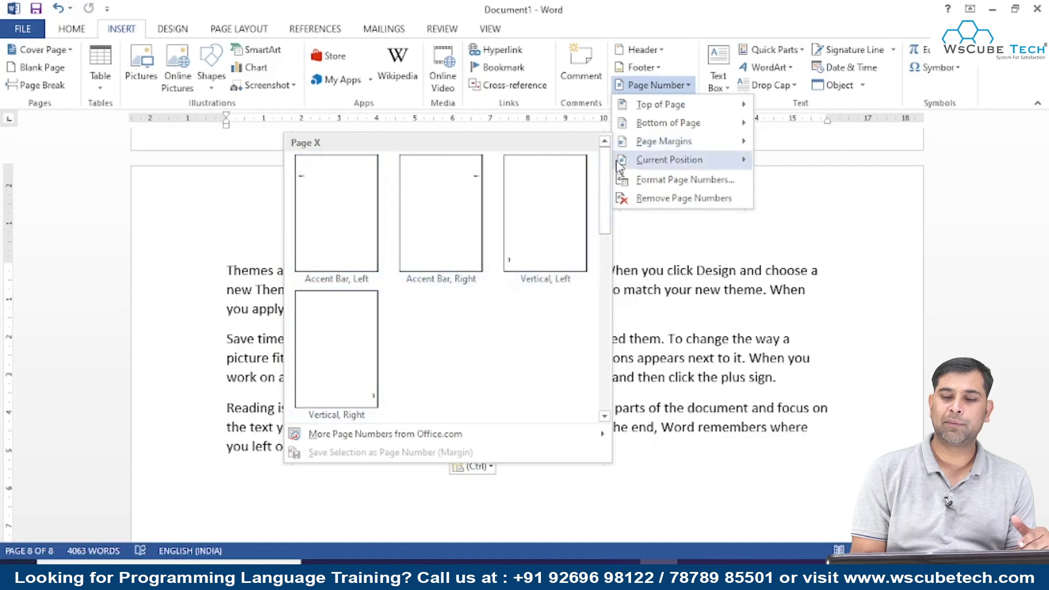
# - In Page Number Format, keep the 1, 2, 3 number format and set Start at to 1
pyautogui.click(667, 182)
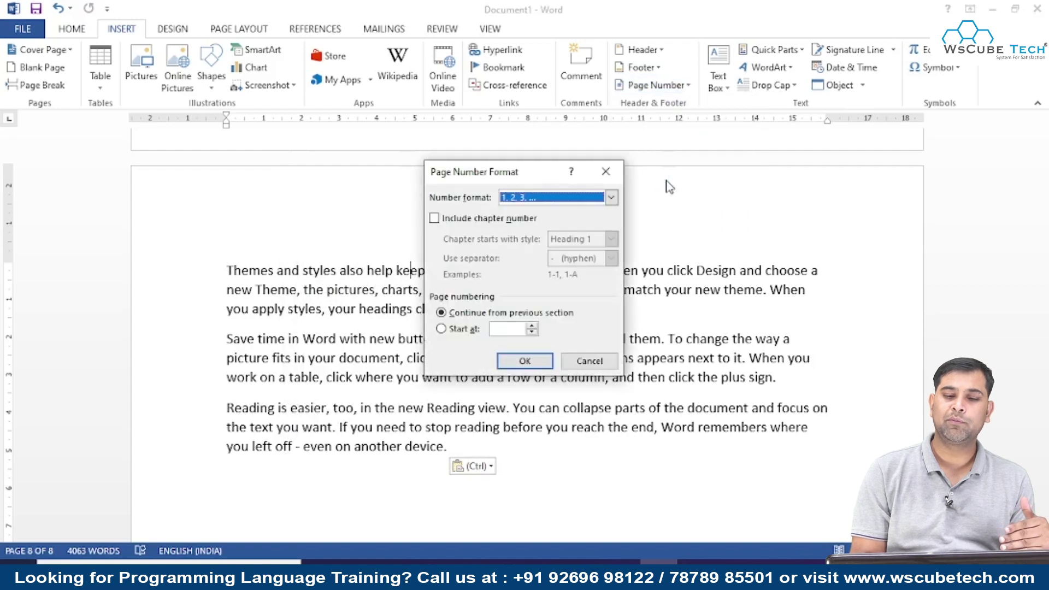
pyautogui.click(565, 200)
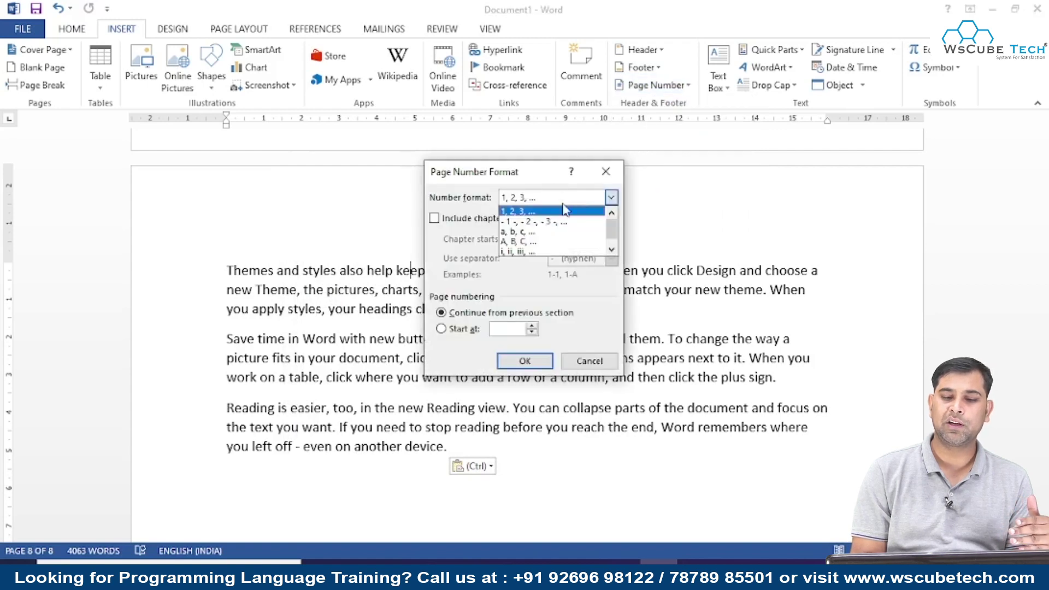
pyautogui.click(612, 249)
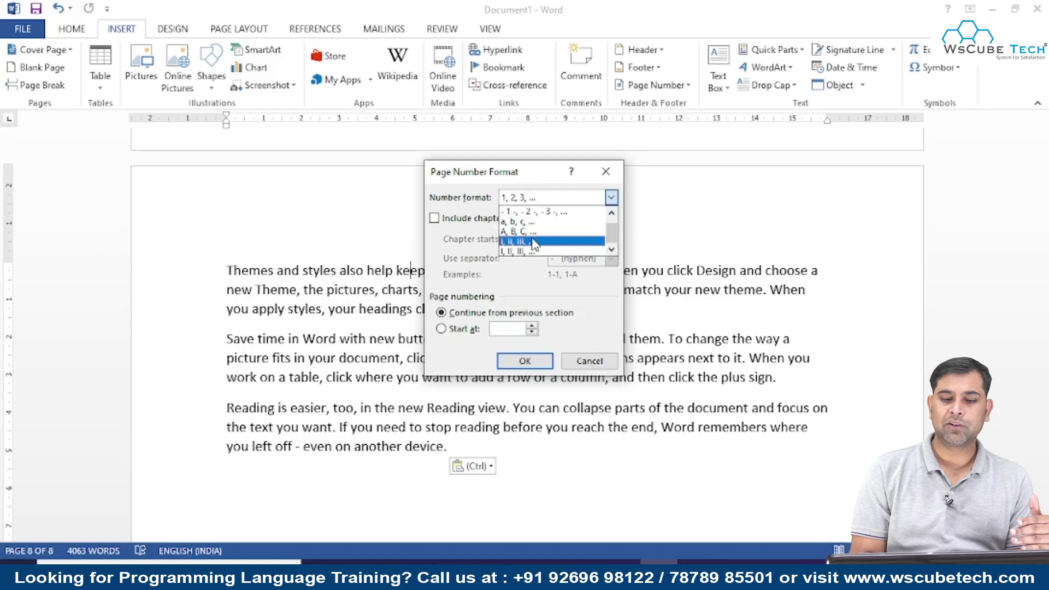
pyautogui.click(526, 211)
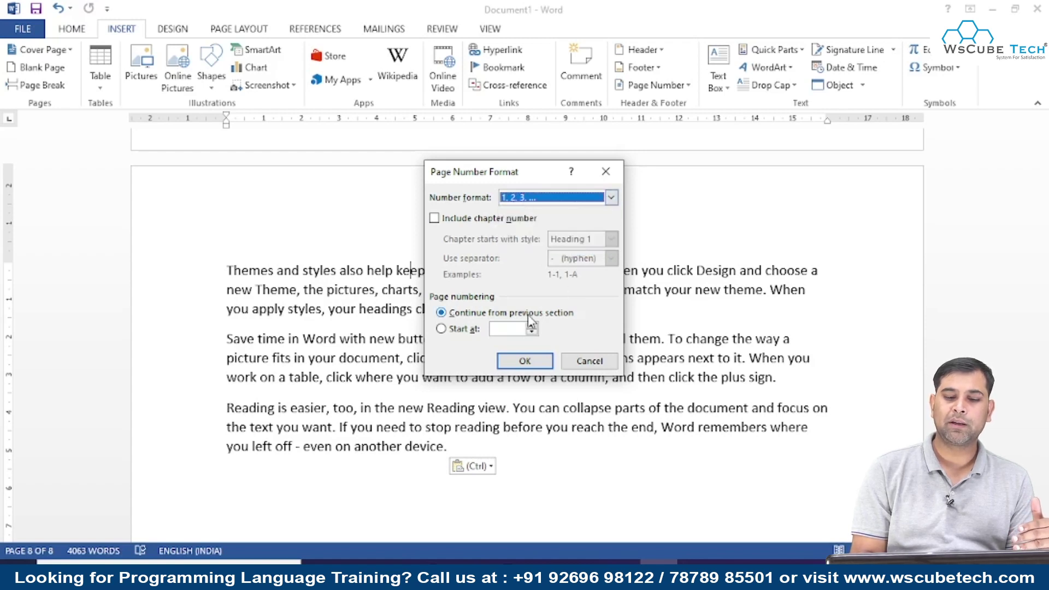
pyautogui.click(509, 328)
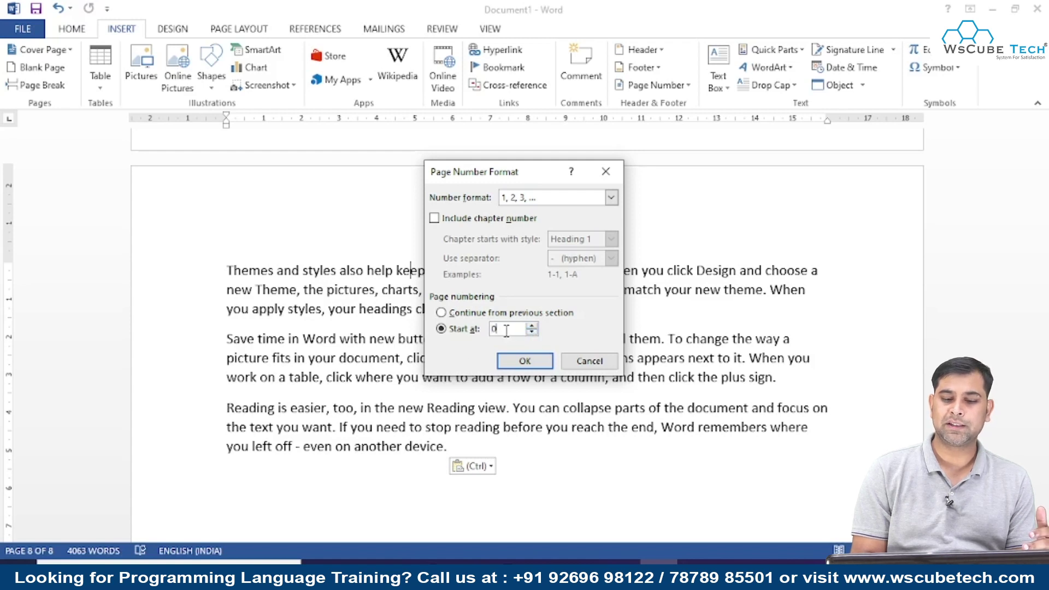
pyautogui.click(531, 326)
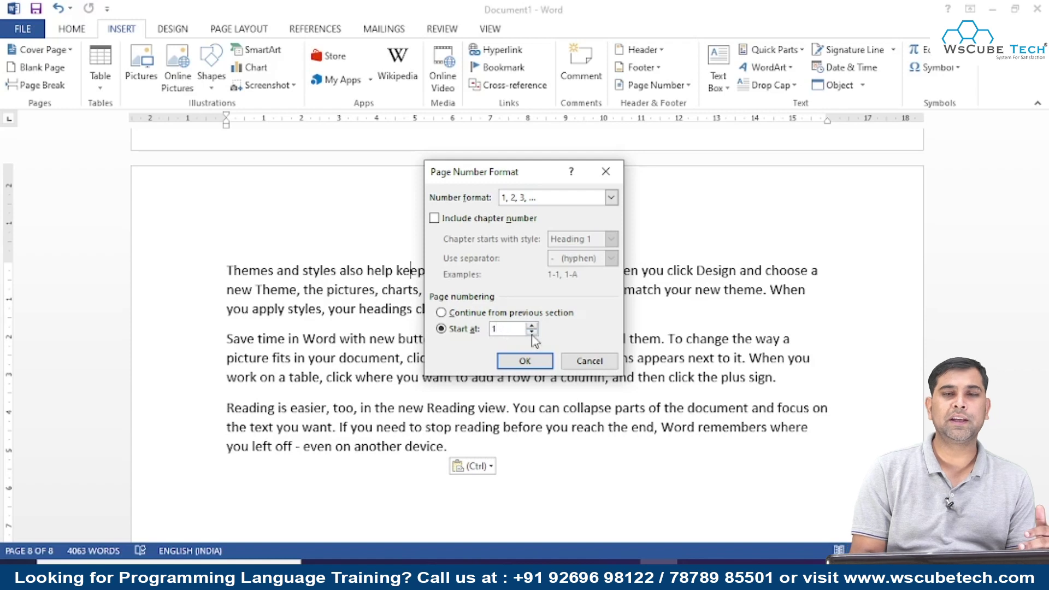
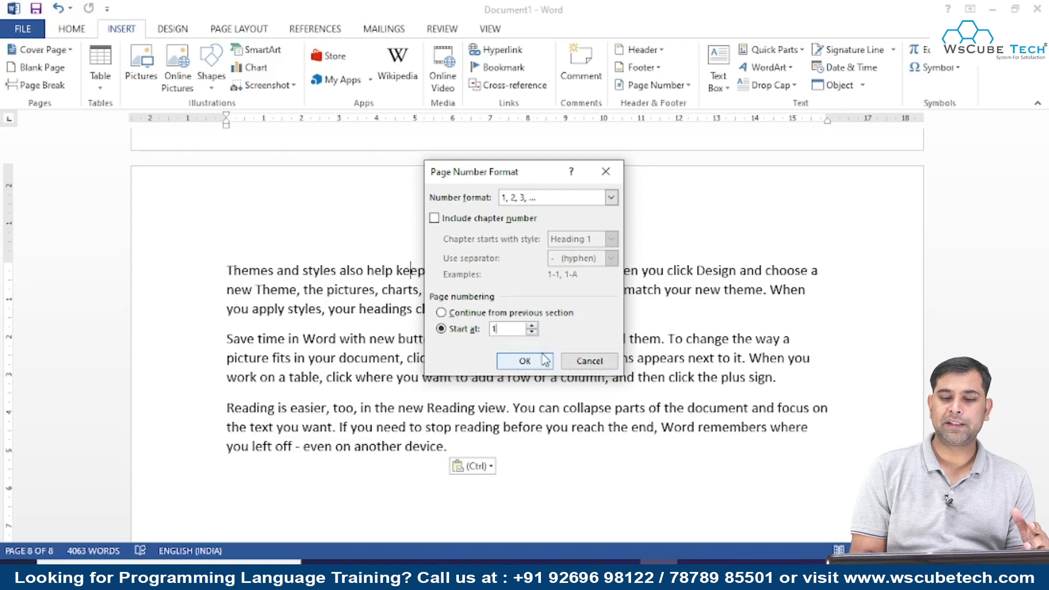
# - Start page numbering at 1, then show the Top of Page page-number styles
pyautogui.click(526, 362)
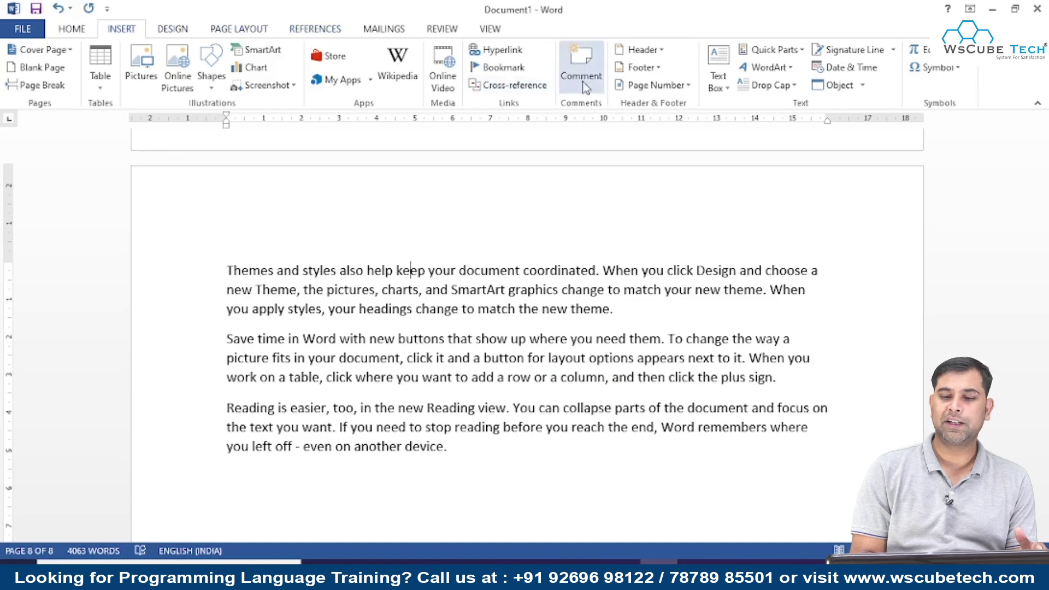
pyautogui.click(646, 88)
pyautogui.moveTo(660, 104)
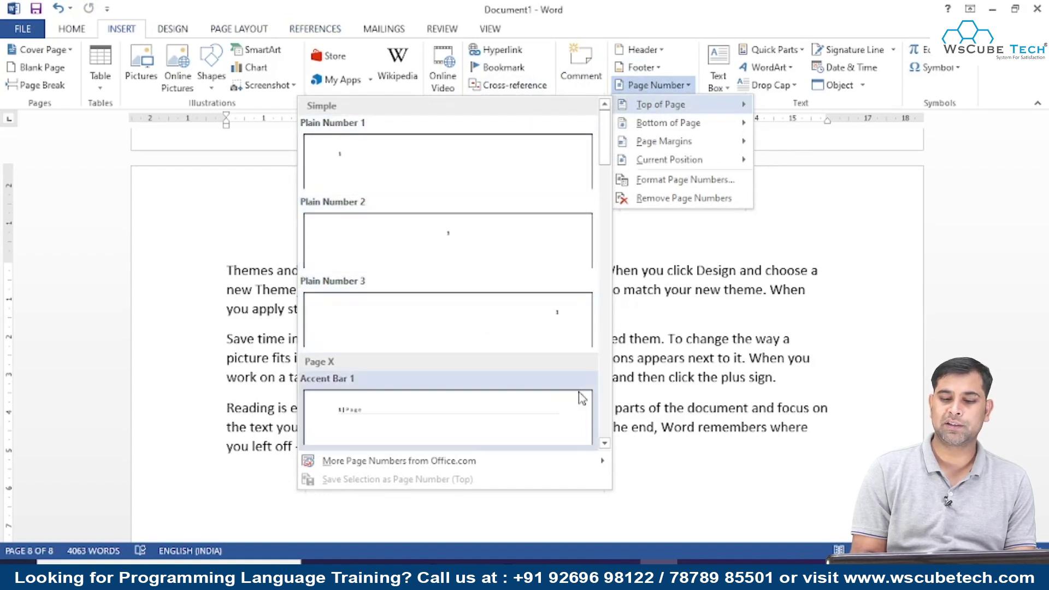
# - Insert the Circle page number from the With Shapes styles at the top of the page
pyautogui.click(605, 444)
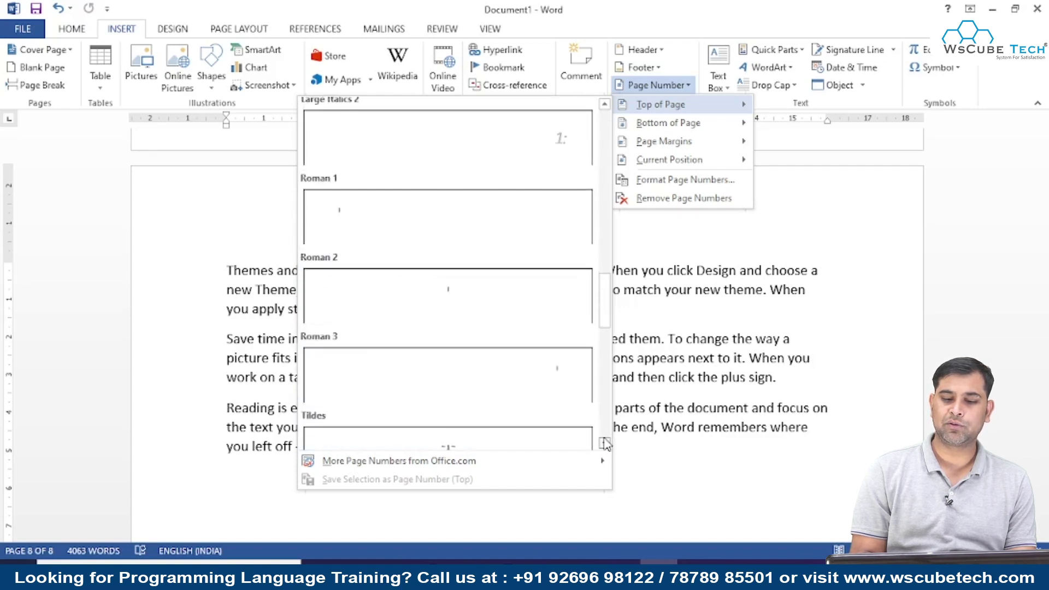
pyautogui.click(605, 443)
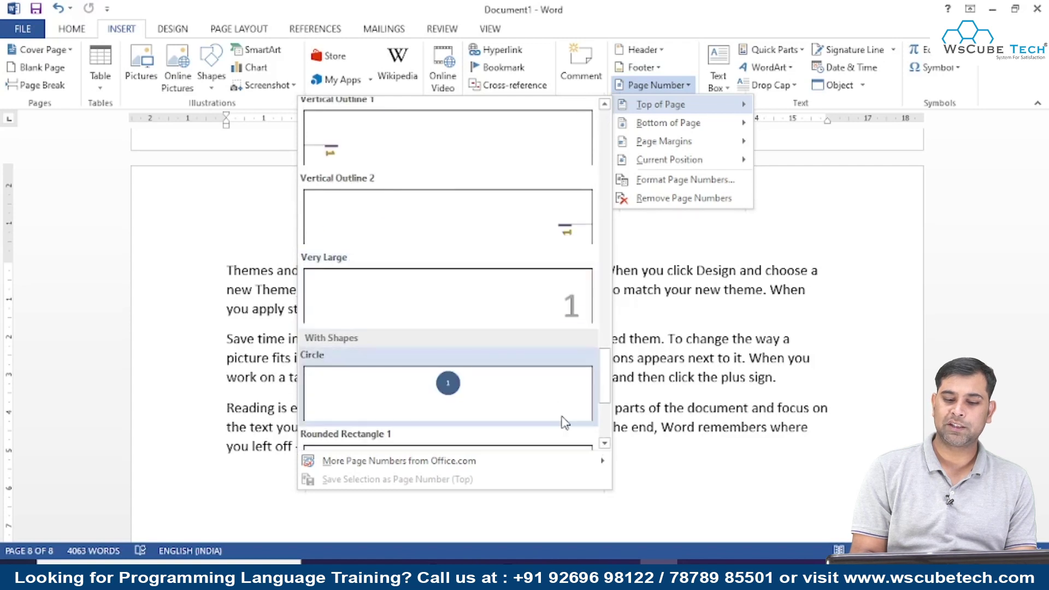
pyautogui.click(605, 444)
pyautogui.click(605, 444)
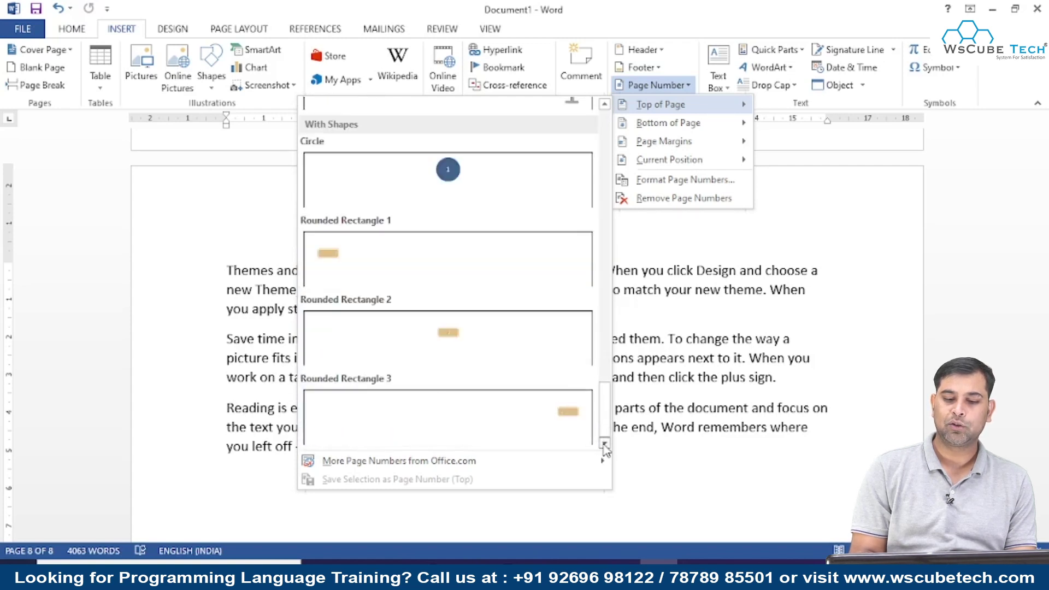
pyautogui.click(452, 191)
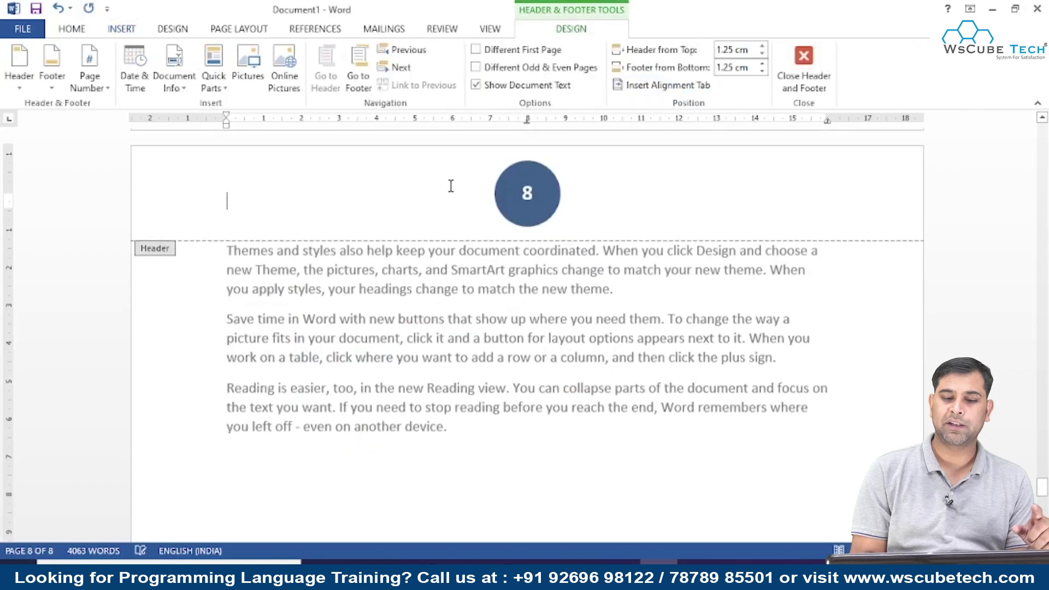
# - Leave the header and scroll up through the document to check the circled numbers
pyautogui.doubleClick(599, 362)
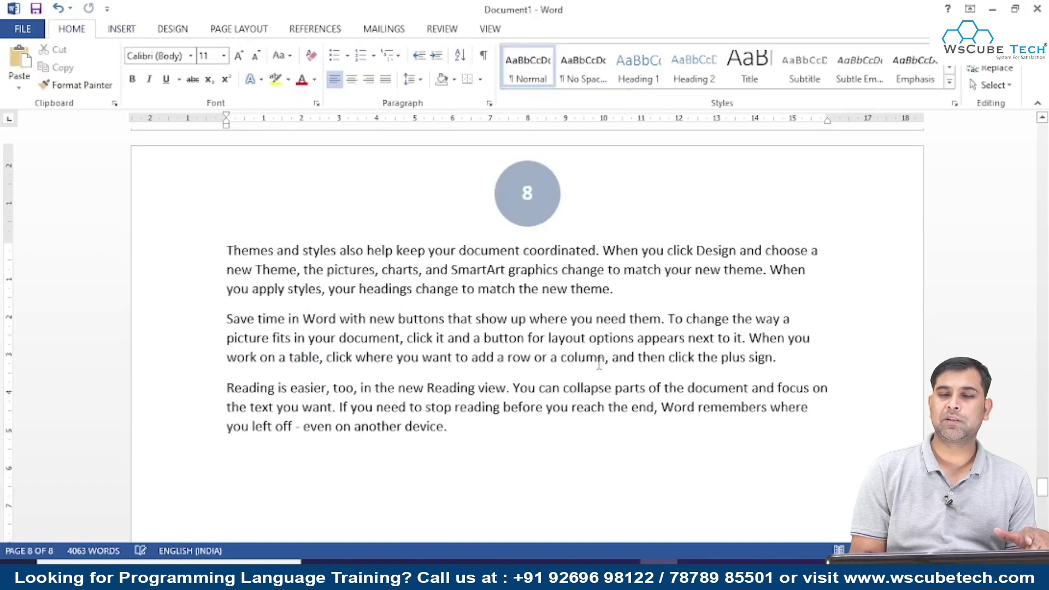
pyautogui.scroll(5, 599, 363)
pyautogui.scroll(5, 598, 363)
pyautogui.scroll(5, 599, 363)
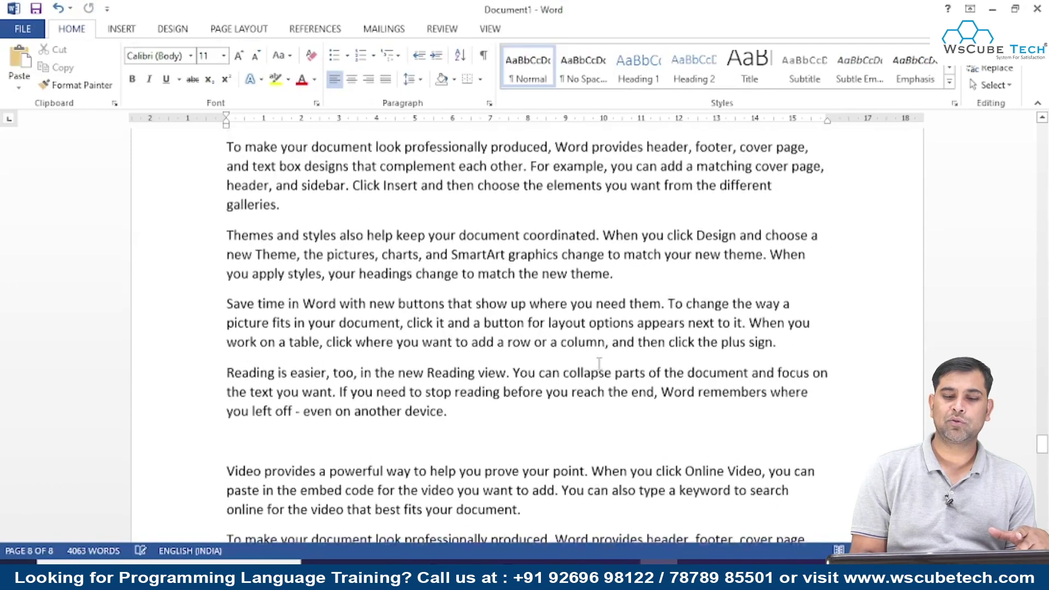
pyautogui.scroll(5, 599, 361)
pyautogui.scroll(3, 599, 364)
pyautogui.scroll(6, 599, 364)
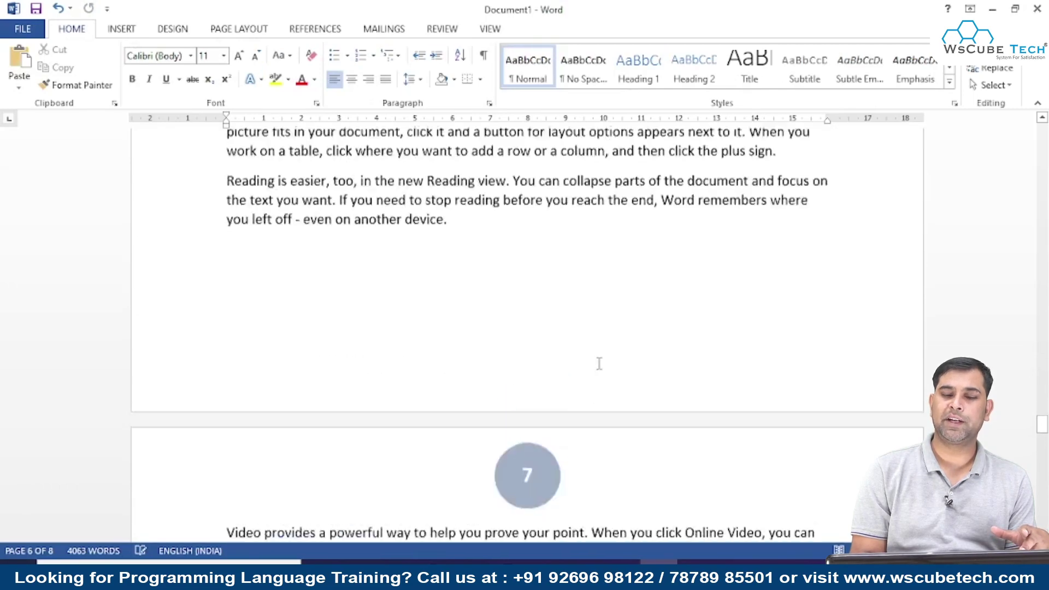
pyautogui.scroll(12, 599, 363)
pyautogui.scroll(12, 599, 364)
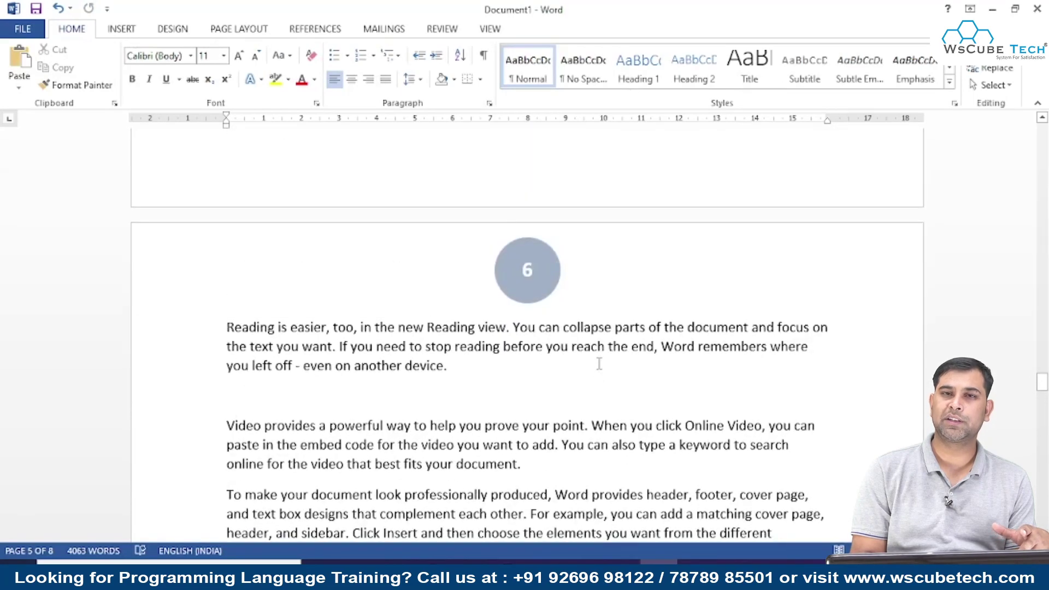
pyautogui.scroll(5, 599, 364)
pyautogui.scroll(2, 599, 363)
pyautogui.scroll(3, 599, 364)
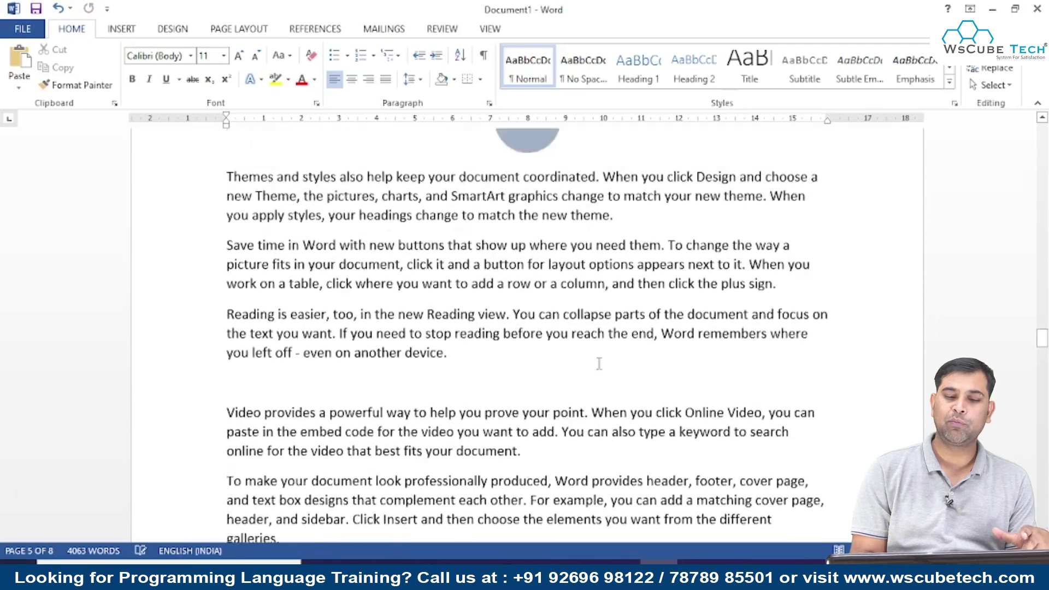
pyautogui.scroll(4, 599, 363)
pyautogui.scroll(2, 599, 364)
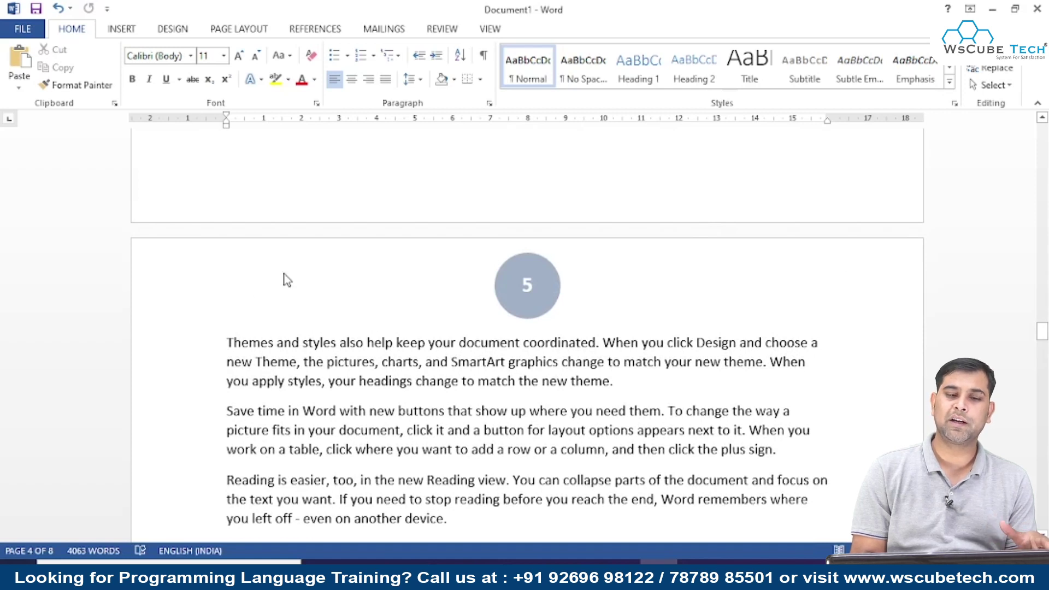
# - Insert the Rounded Rectangle 3 page number from Top of Page's With Shapes styles
pyautogui.click(122, 30)
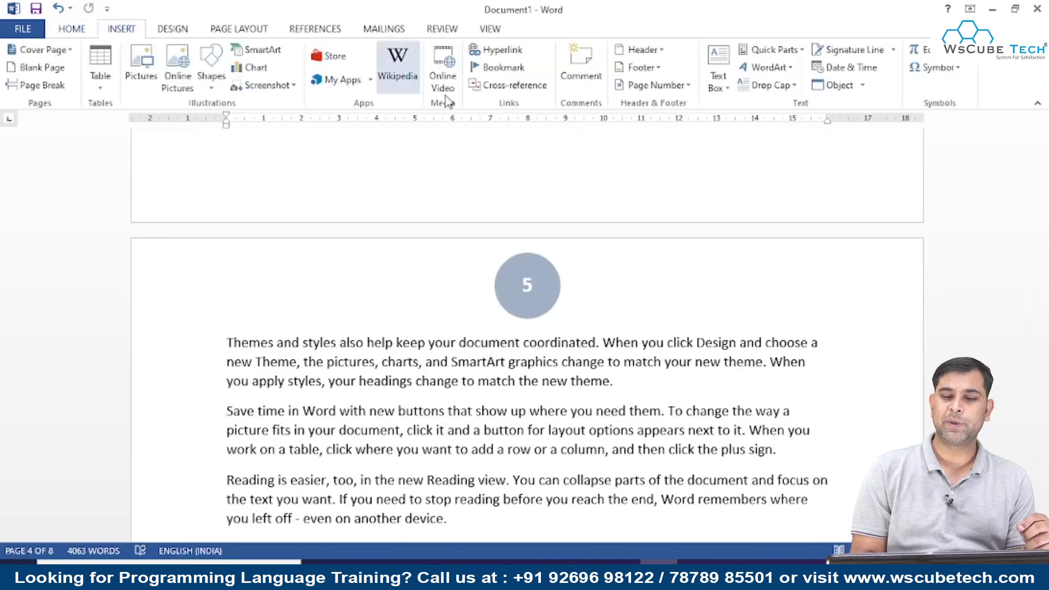
pyautogui.click(656, 85)
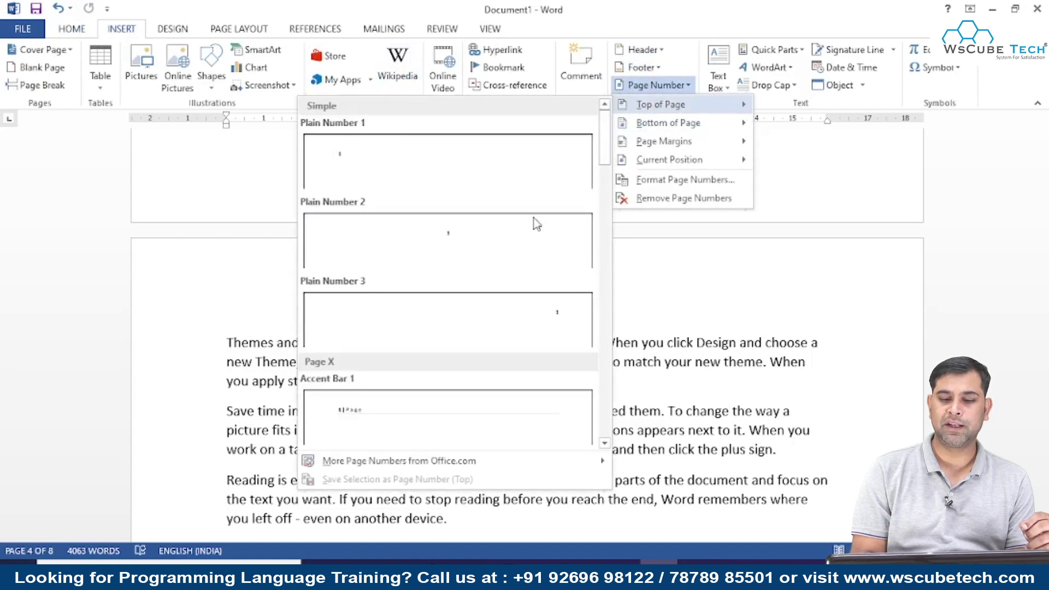
pyautogui.scroll(-5, 477, 299)
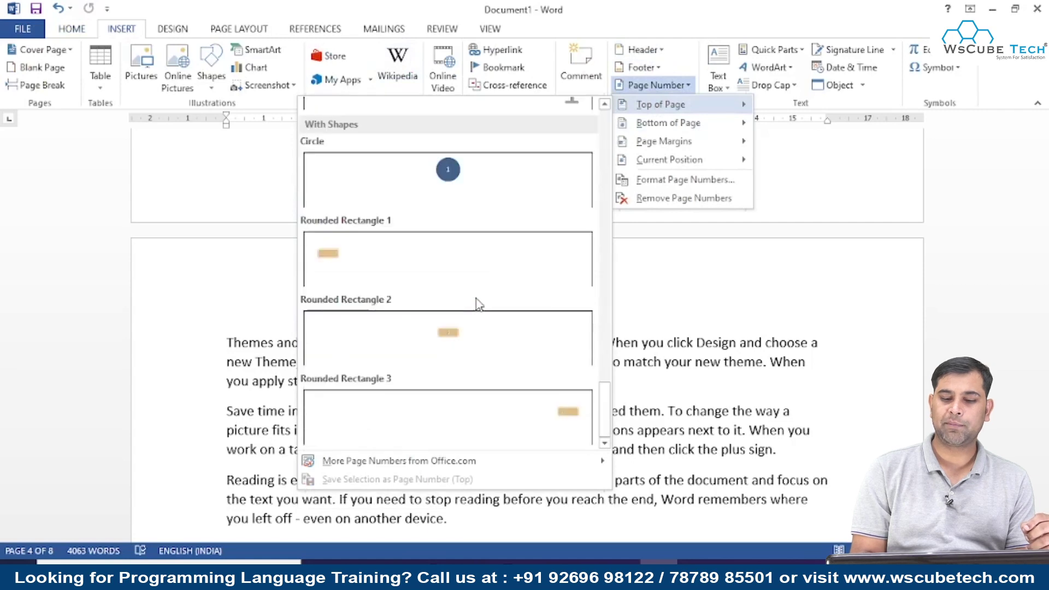
pyautogui.click(545, 436)
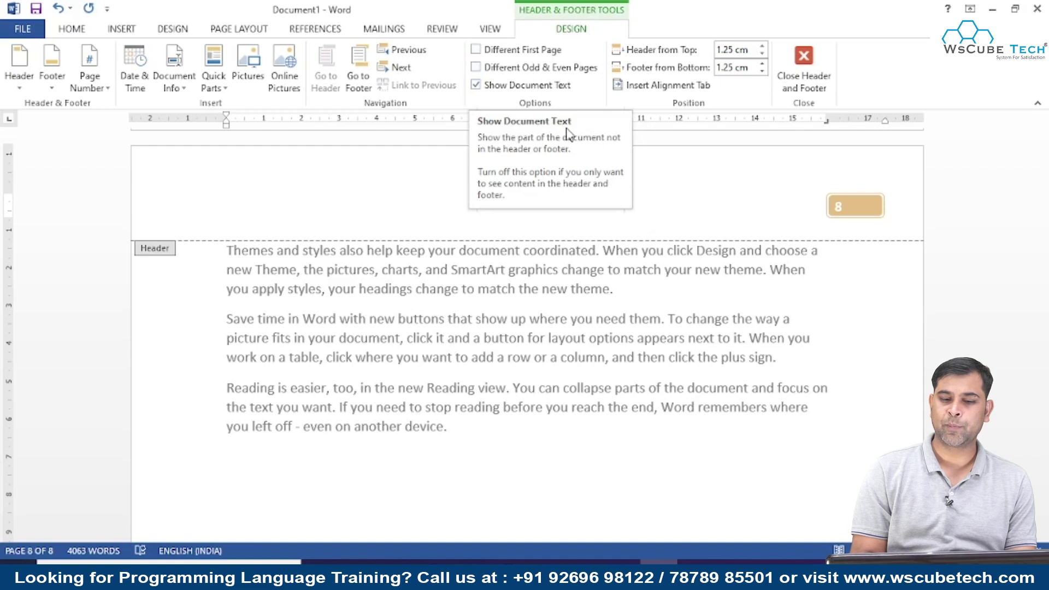
# - Close the header, scroll up through the pages, and switch to the PowerPoint slide show
pyautogui.click(802, 70)
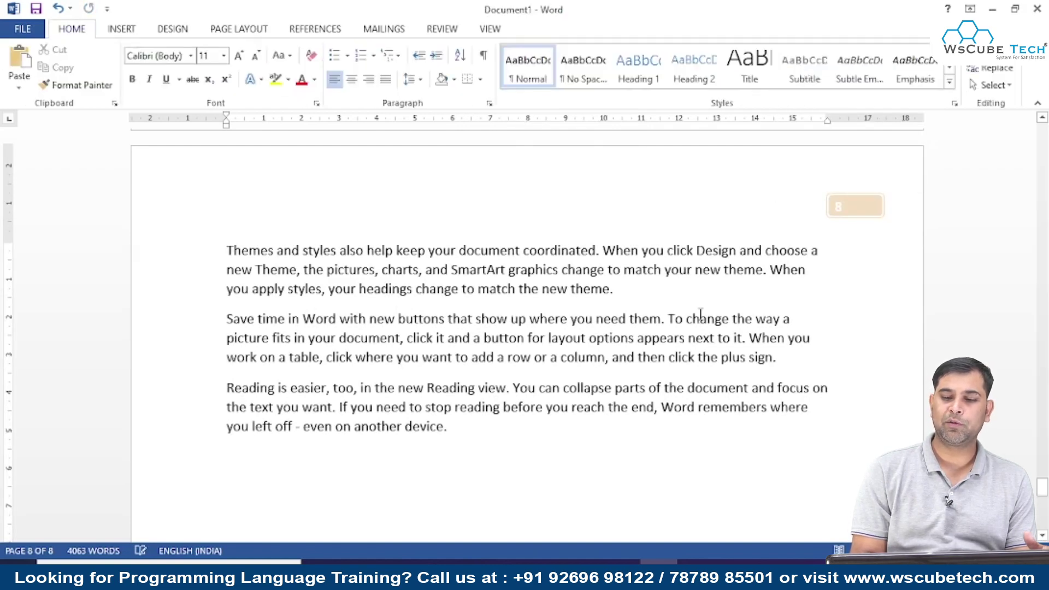
pyautogui.scroll(5, 701, 316)
pyautogui.scroll(5, 701, 316)
pyautogui.scroll(5, 701, 314)
pyautogui.scroll(4, 701, 312)
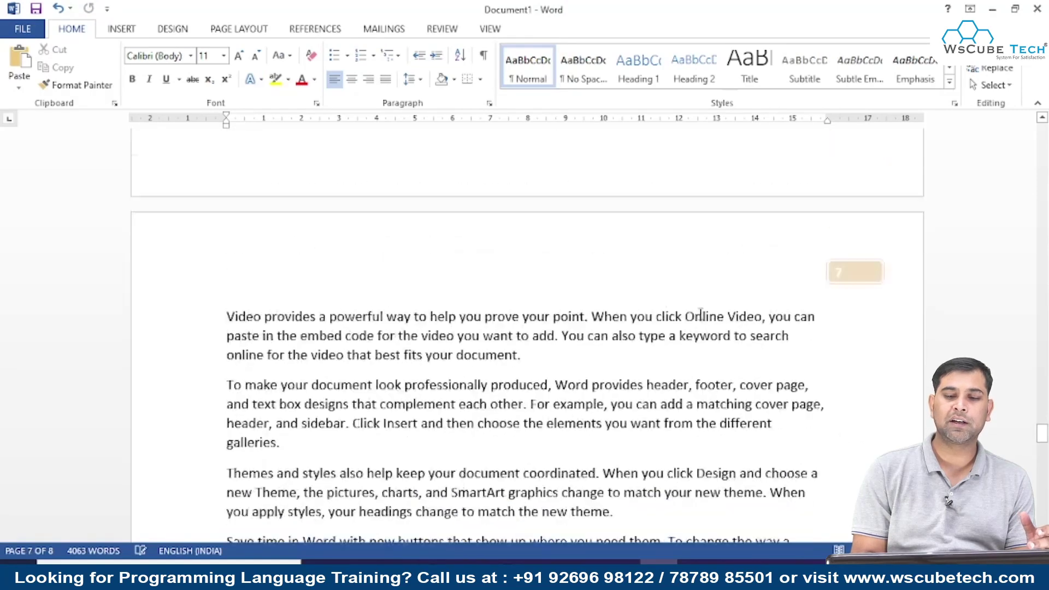
pyautogui.scroll(5, 702, 313)
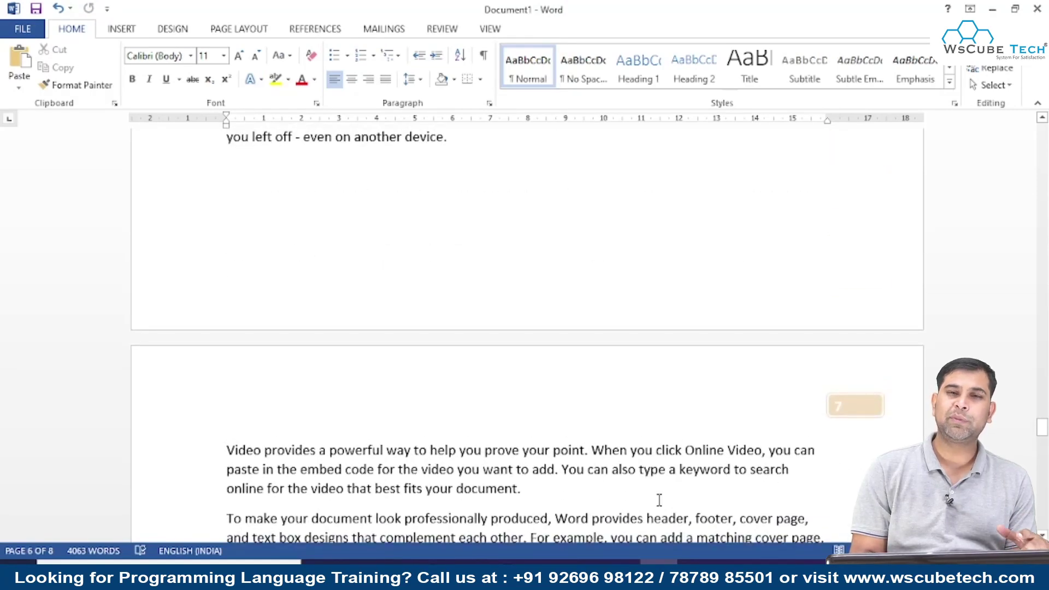
pyautogui.scroll(5, 659, 500)
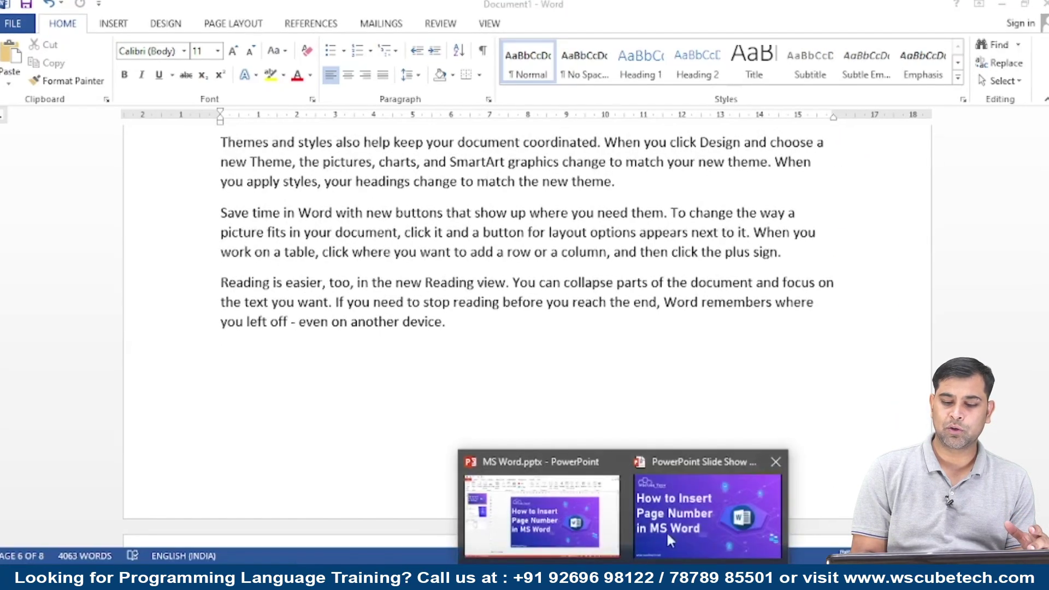
pyautogui.click(669, 539)
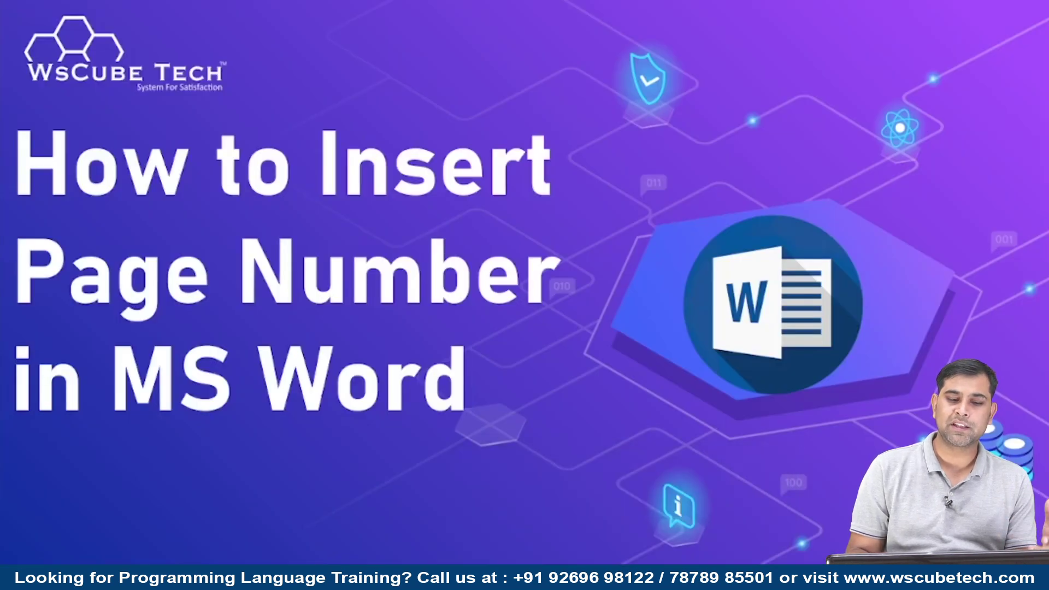